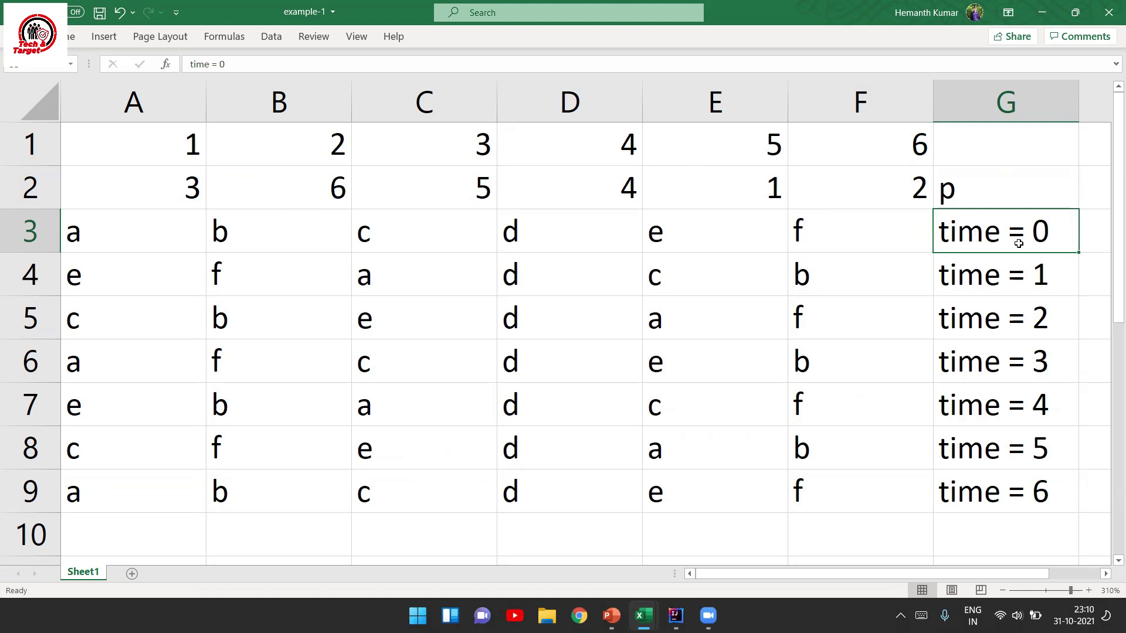
- Trace how the permutation value in A2 moves the letter a from the time = 0 row to the time = 1 row
left_click(999, 281)
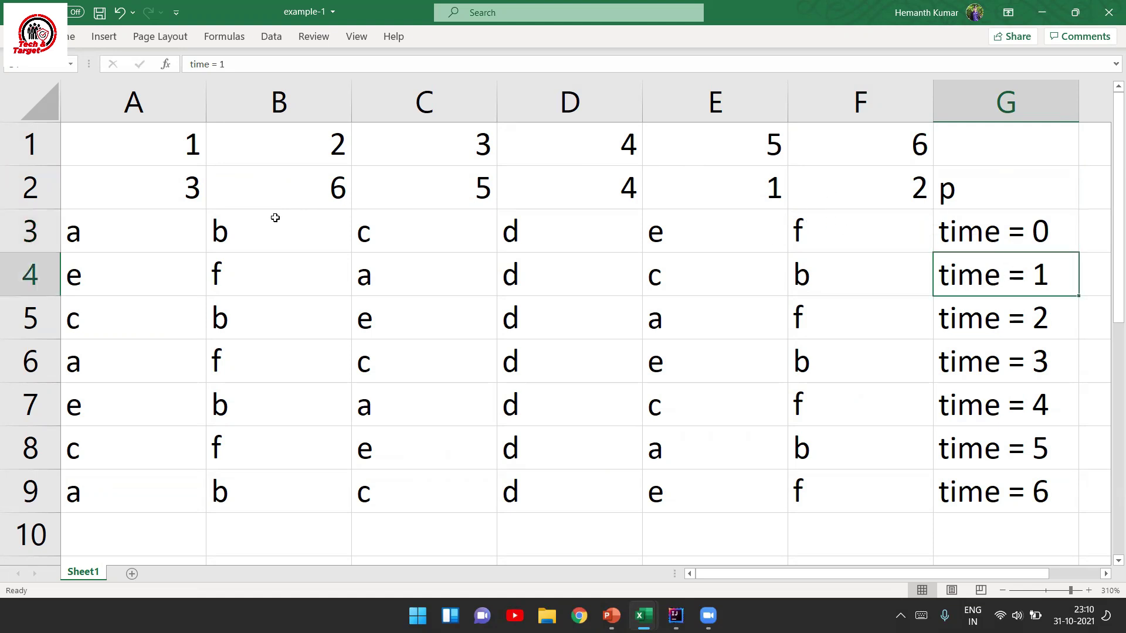
left_click(180, 217)
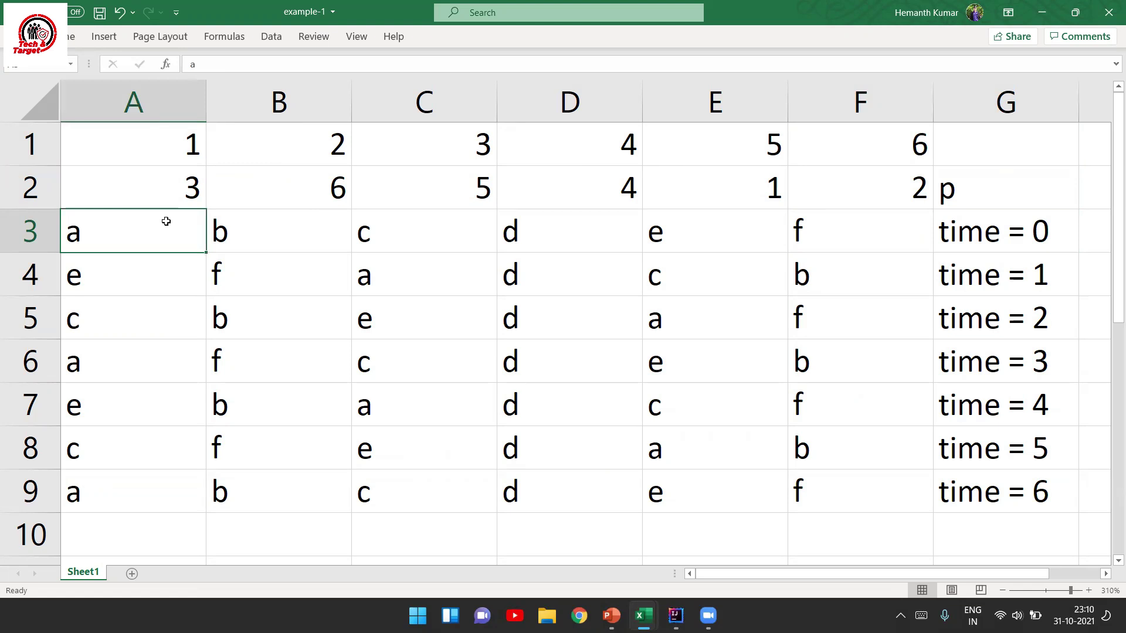
left_click(174, 147)
left_click(160, 215)
double_click(183, 189)
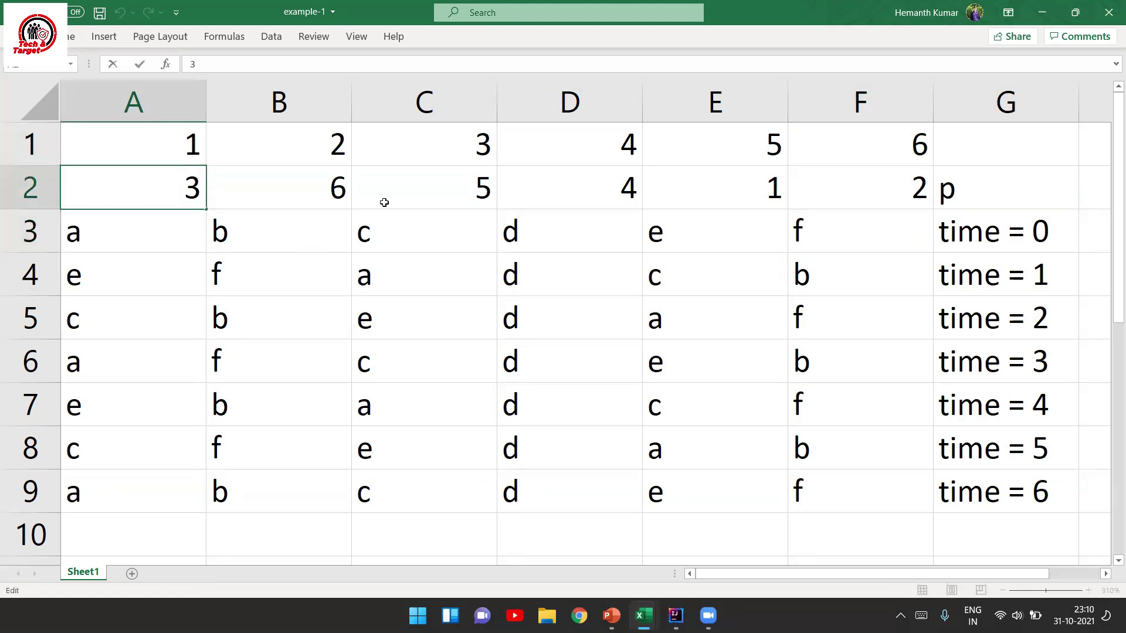
left_click(168, 224)
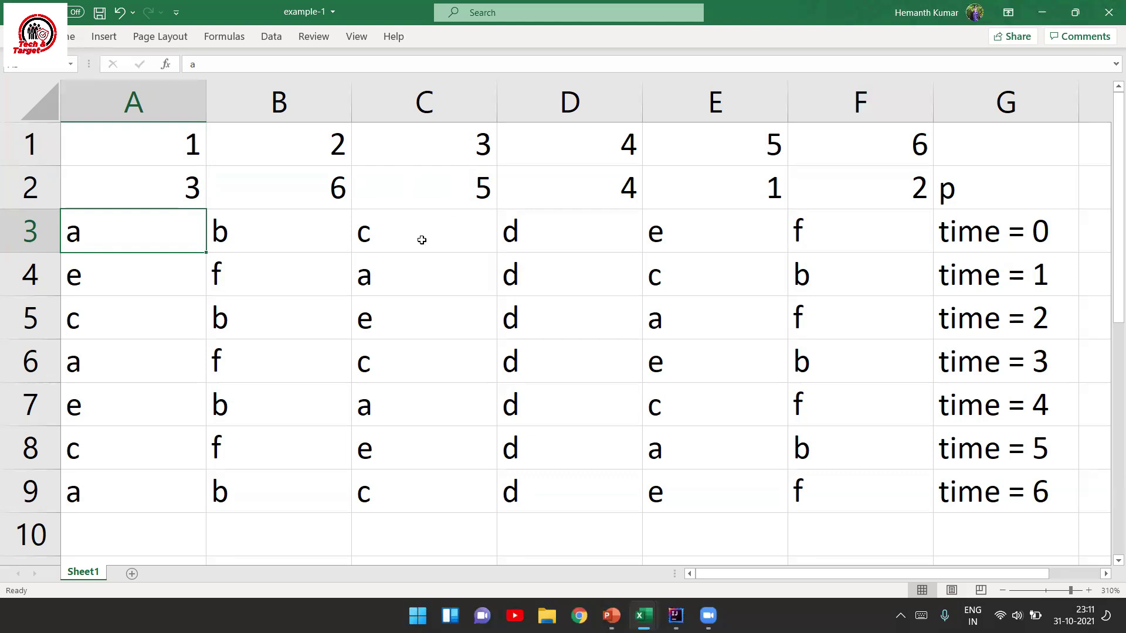
left_click(424, 277)
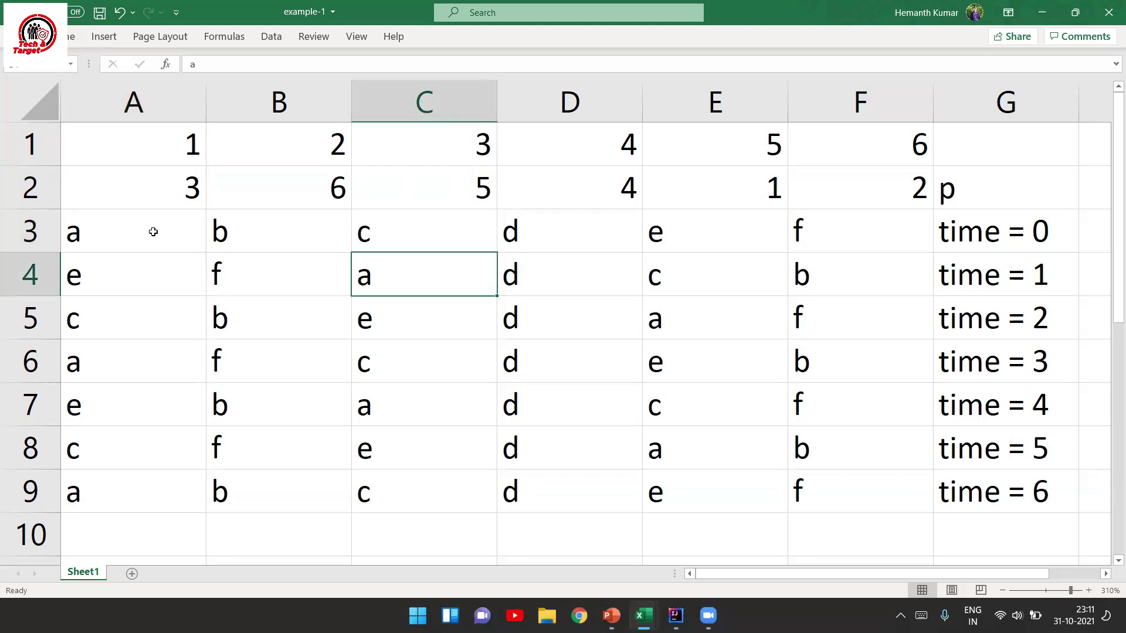
- Trace the letter b from position 2 at time = 0 to its place at time = 1, using the permutation value in B2
left_click(249, 243)
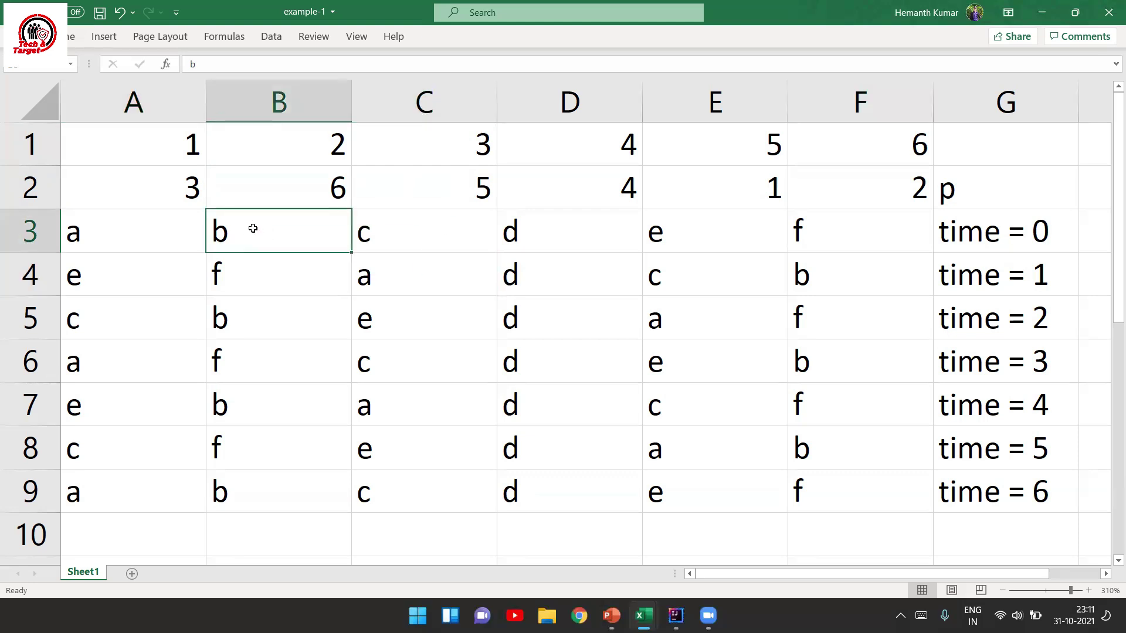
left_click(276, 150)
left_click(268, 224)
left_click(291, 190)
left_click(286, 239)
left_click(816, 271)
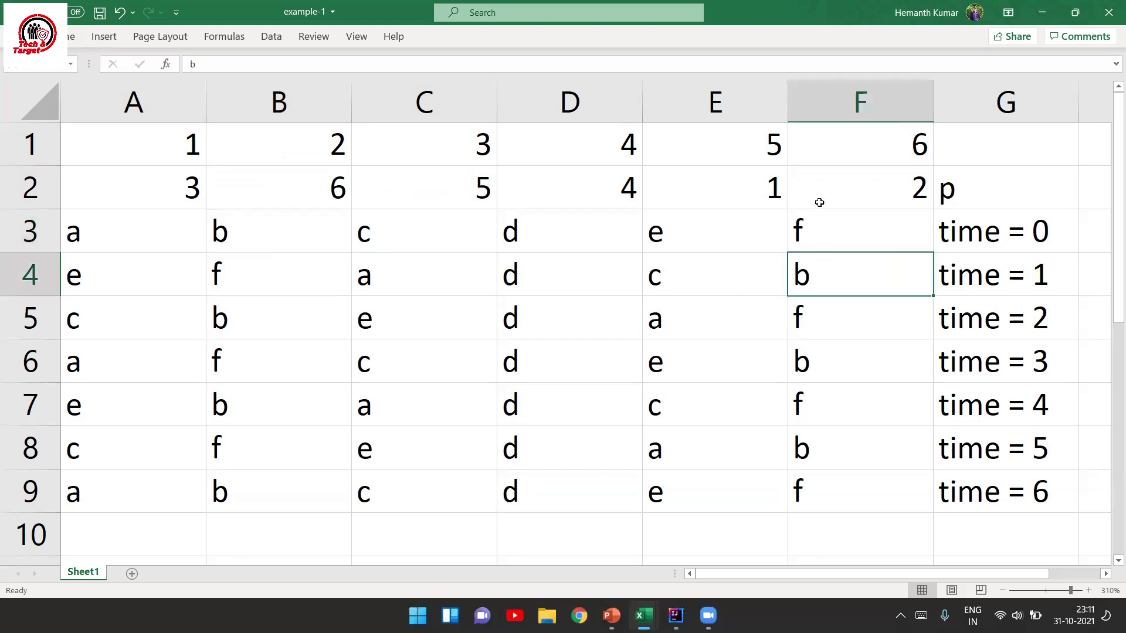
- Trace the letter c from position 3 at time = 0 to its place at time = 1, using the permutation value in C2
left_click(479, 143)
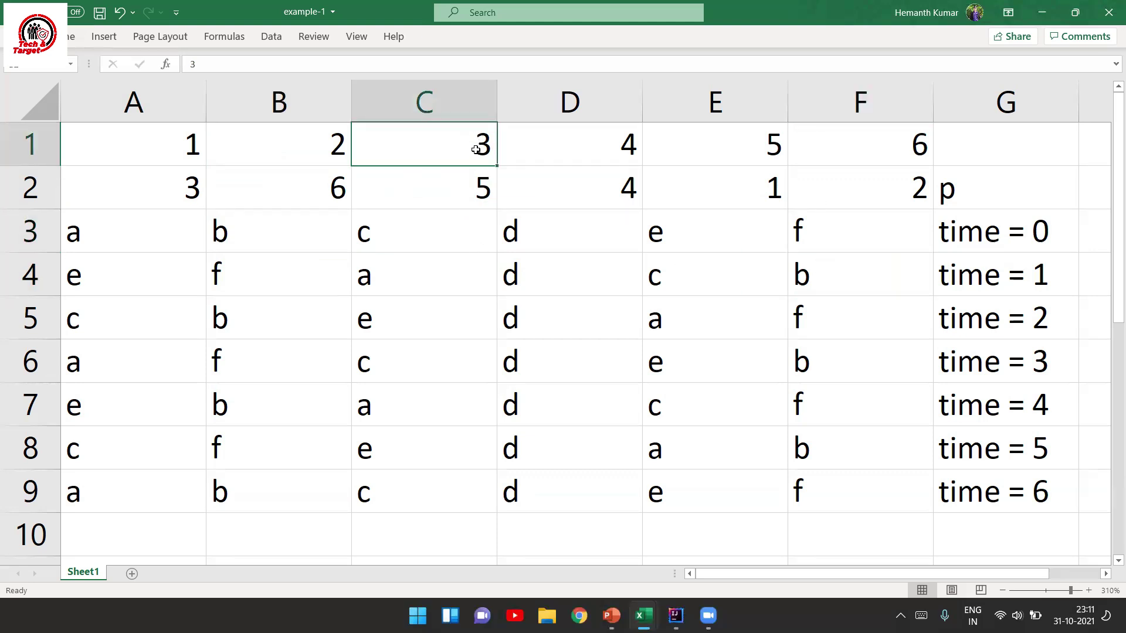
left_click(438, 228)
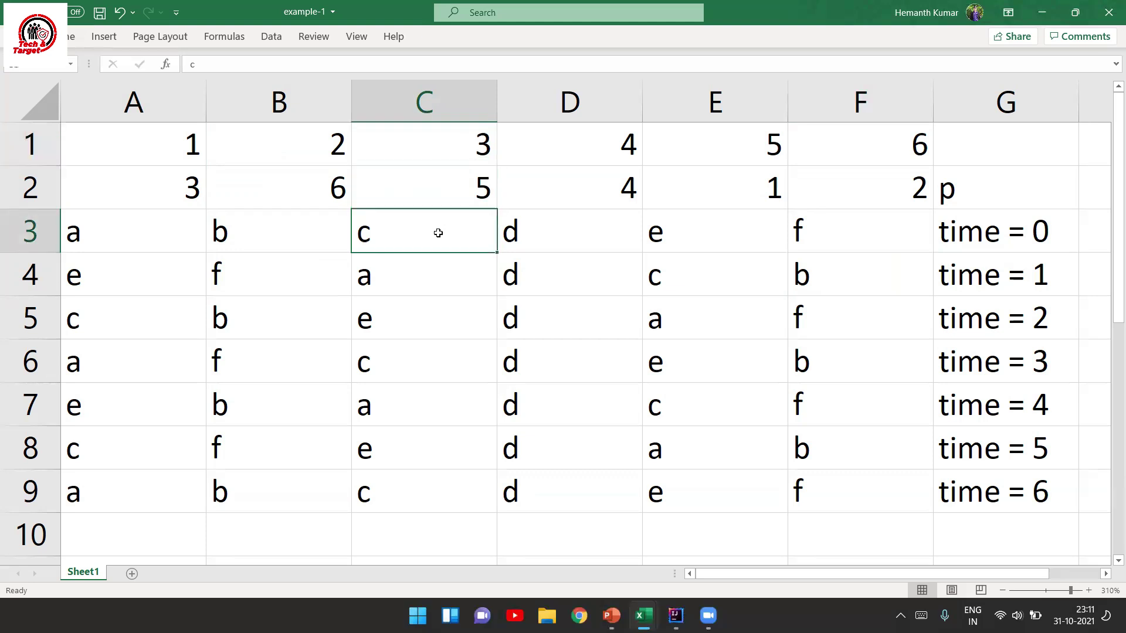
double_click(447, 194)
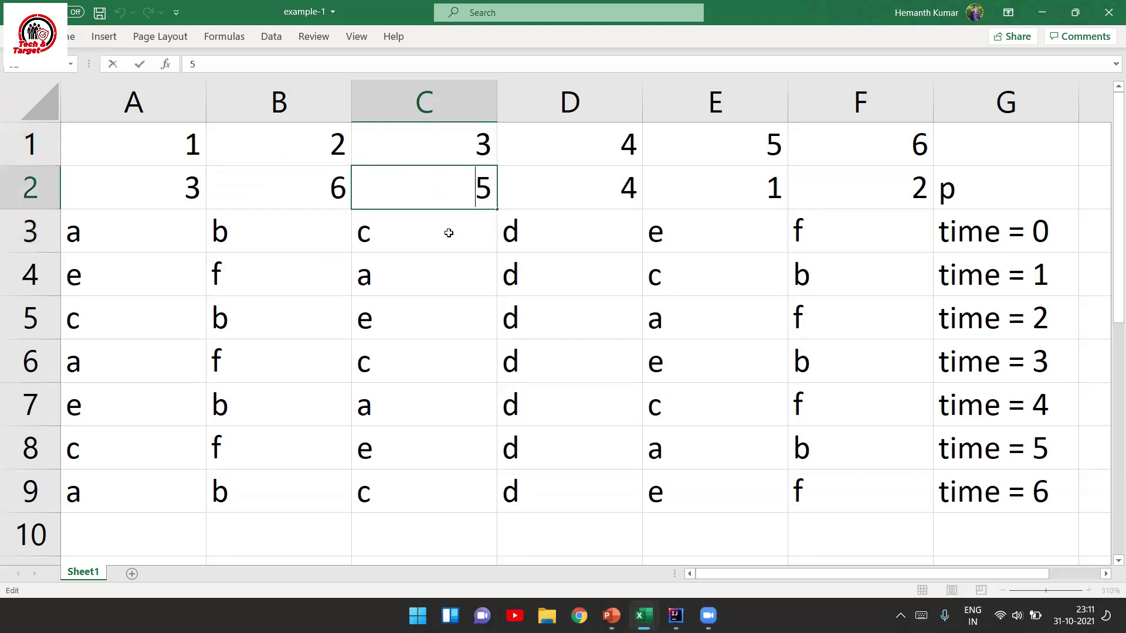
left_click(486, 249)
left_click(686, 279)
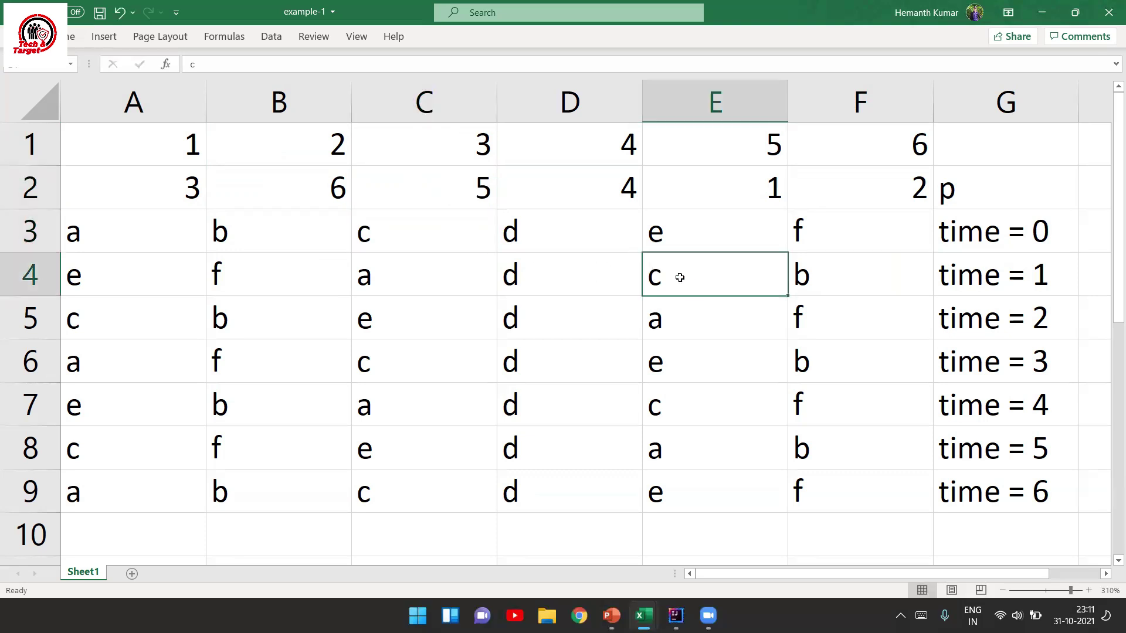
- Compare position 4 with its permutation value in D2 to find where the letter d goes from time = 0
left_click(560, 185)
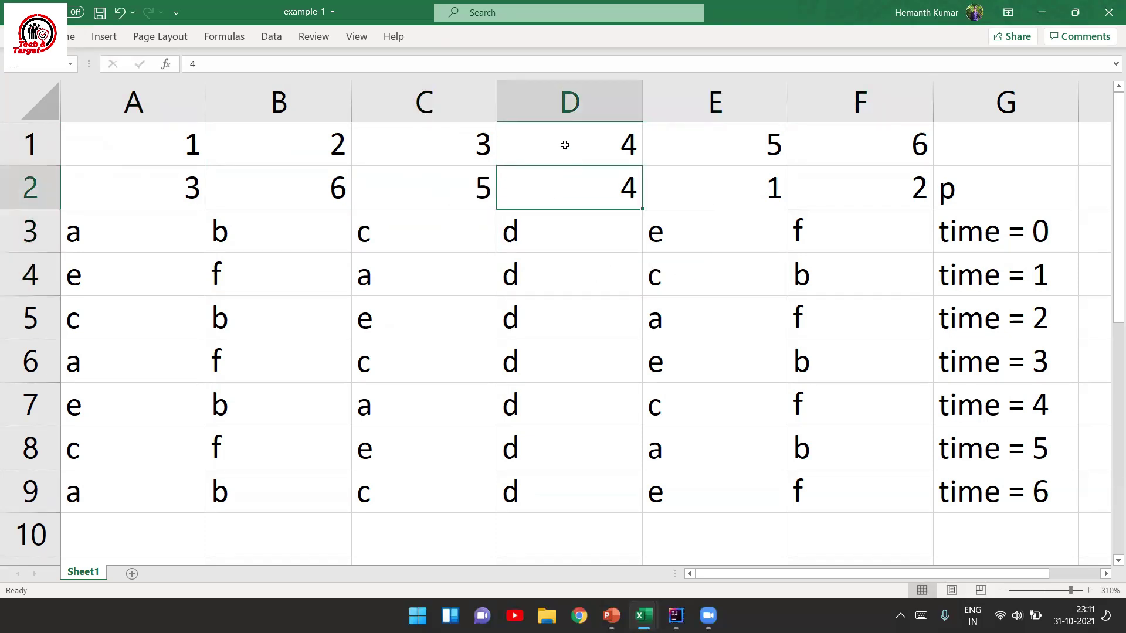
left_click(565, 144)
left_click(586, 233)
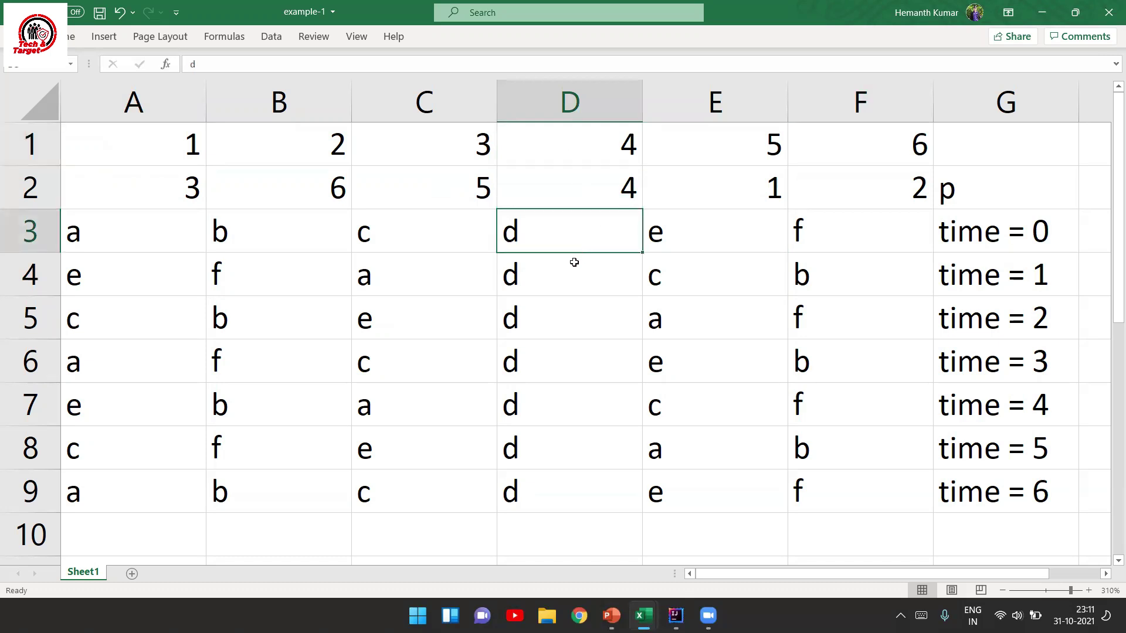
left_click(584, 185)
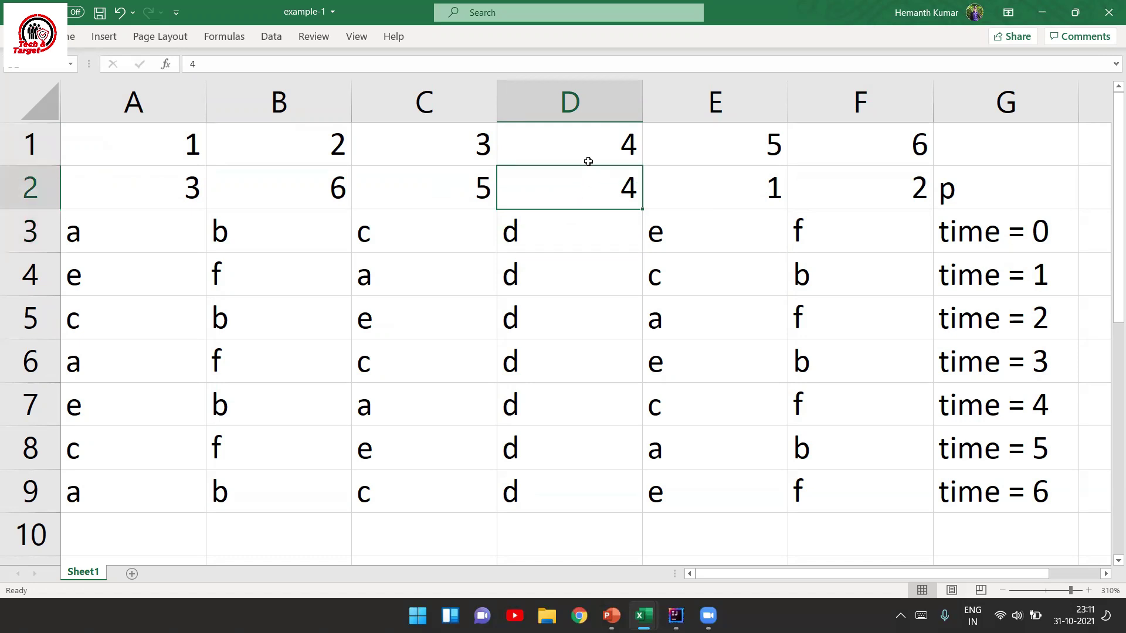
left_click(567, 234)
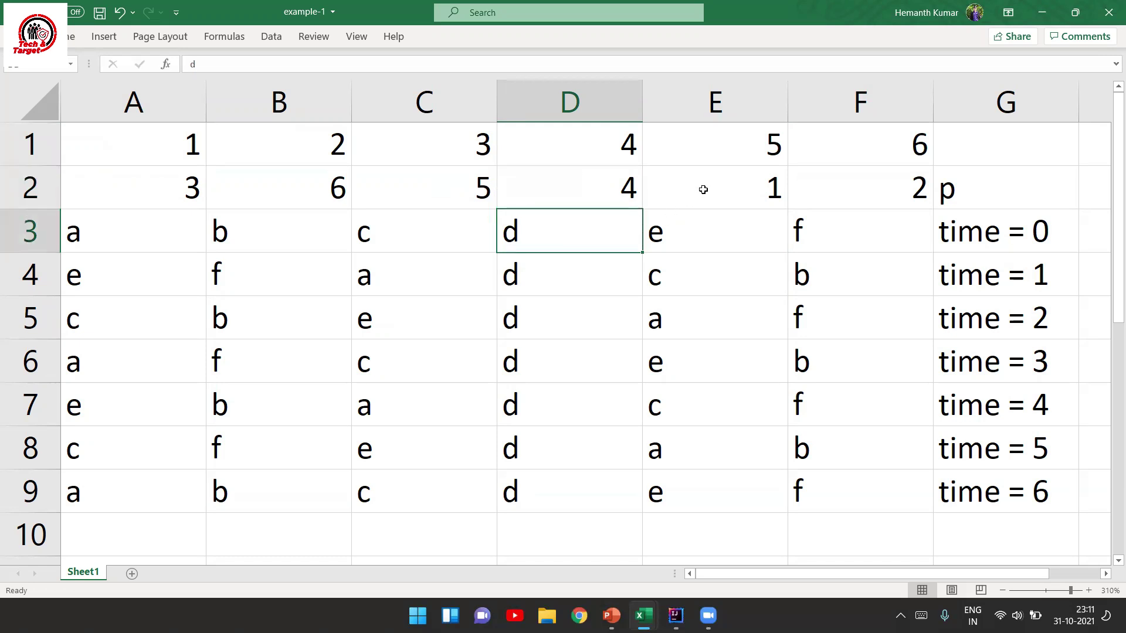
- Trace the letter e from position 5 at time = 0 to its place at time = 1, using the permutation value in E2
left_click(725, 183)
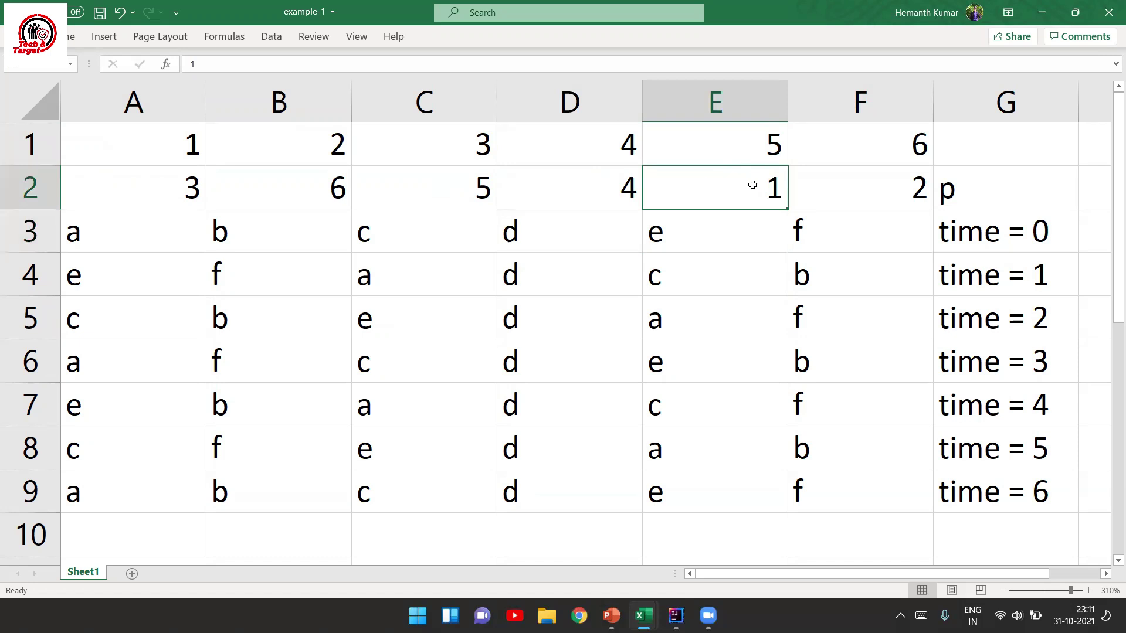
left_click(753, 151)
left_click(749, 183)
left_click(752, 155)
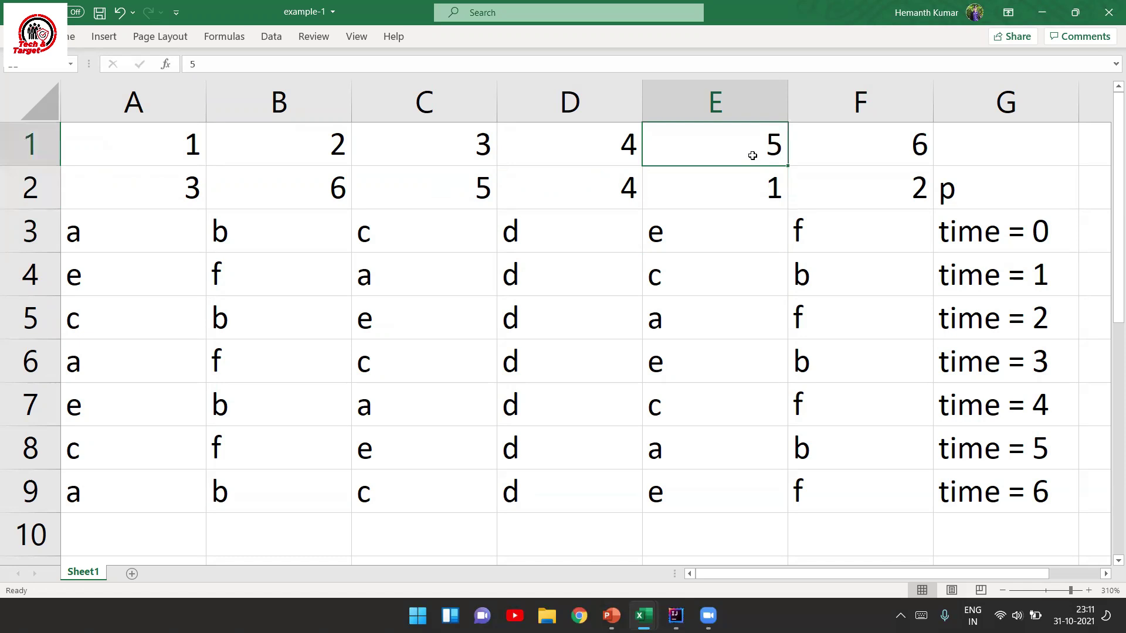
left_click(753, 179)
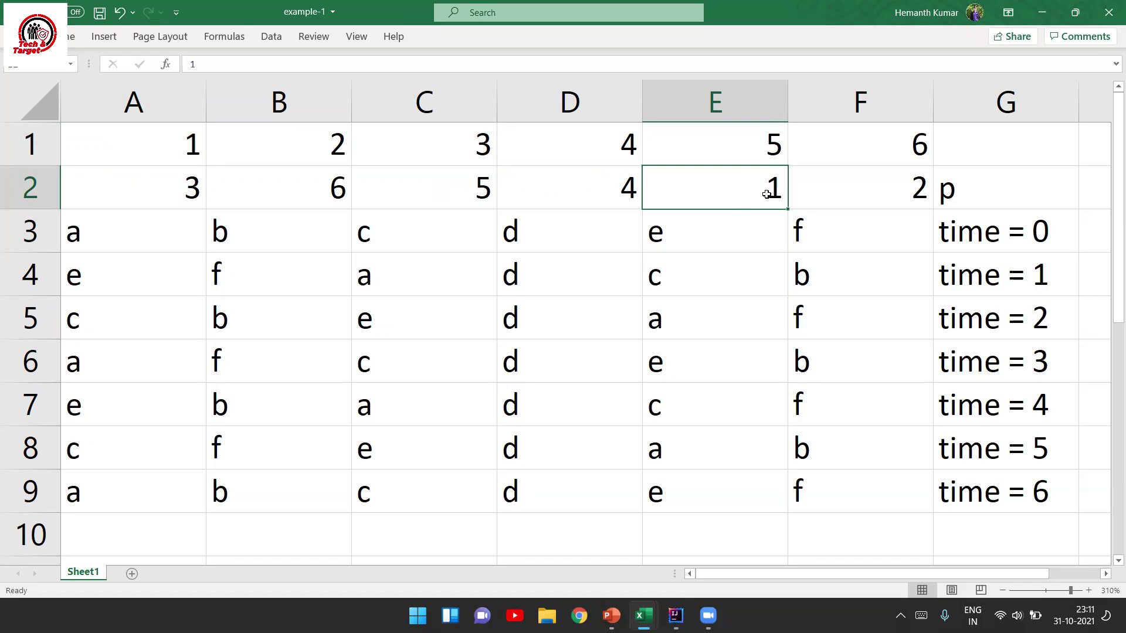
left_click(733, 231)
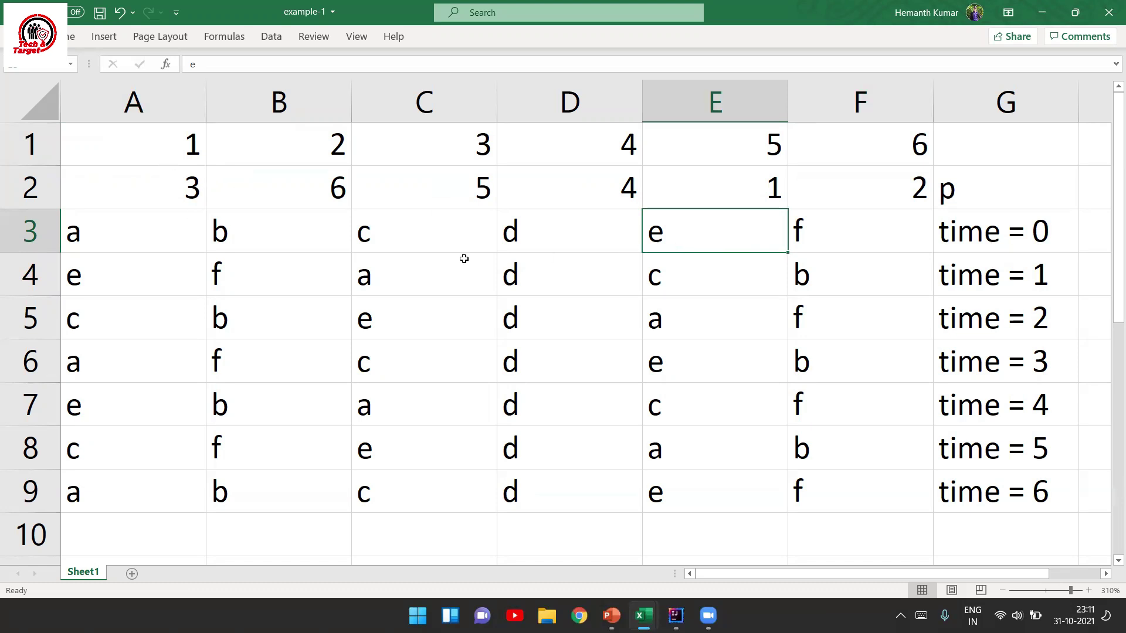
left_click(162, 264)
left_click(757, 238)
- Trace the letter f from position 6 at time = 0 to its place at time = 1, using the permutation value in F2
left_click(883, 176)
left_click(885, 150)
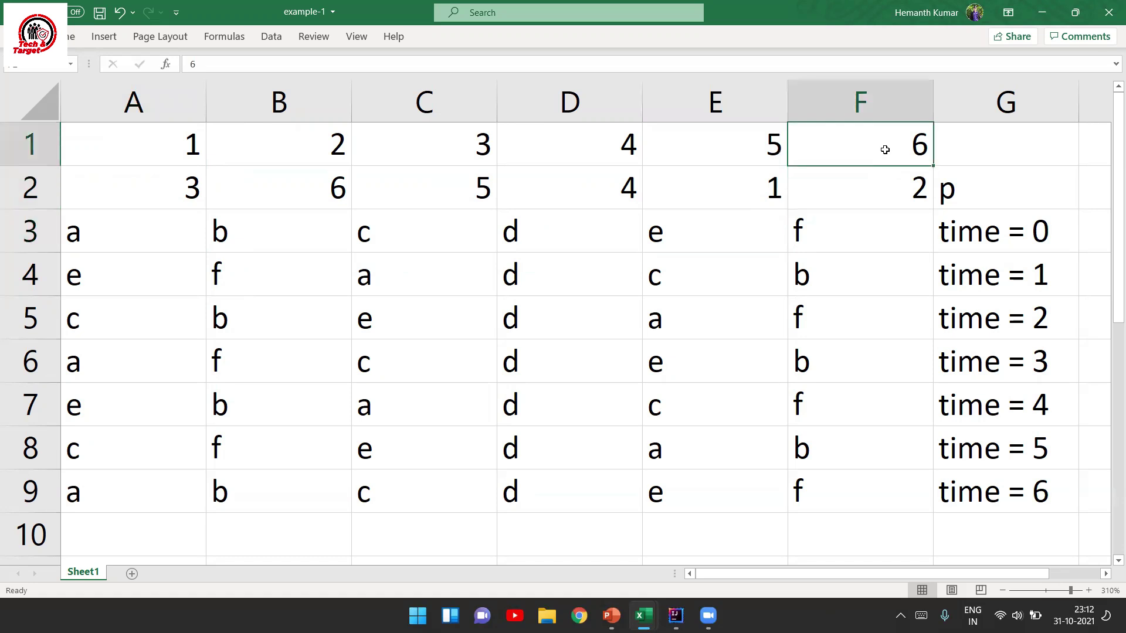
left_click(883, 185)
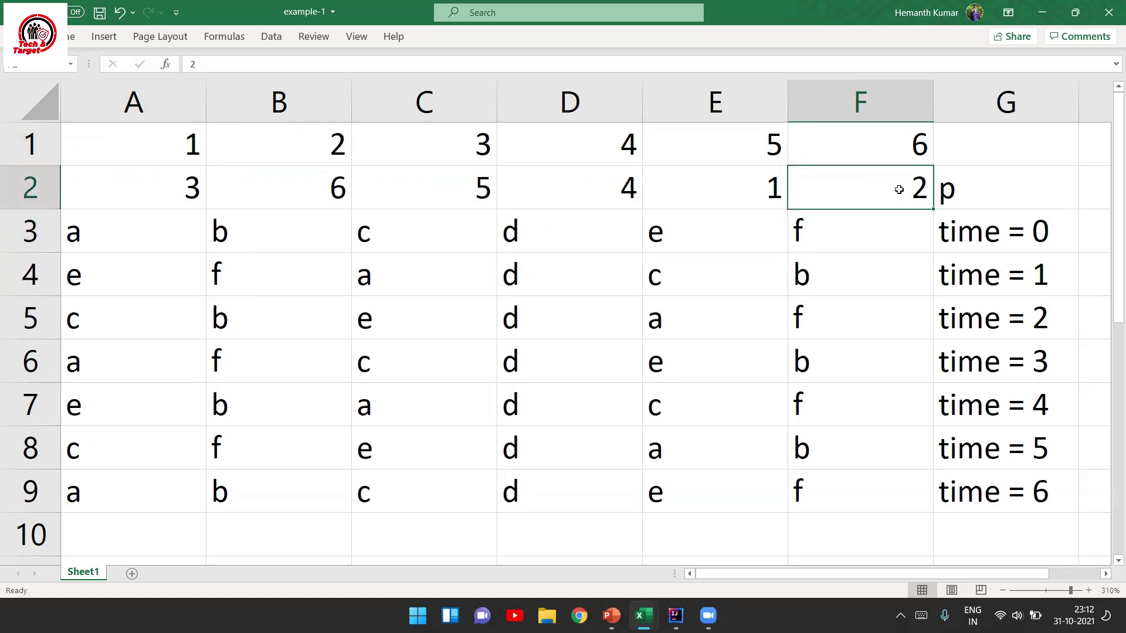
left_click(881, 239)
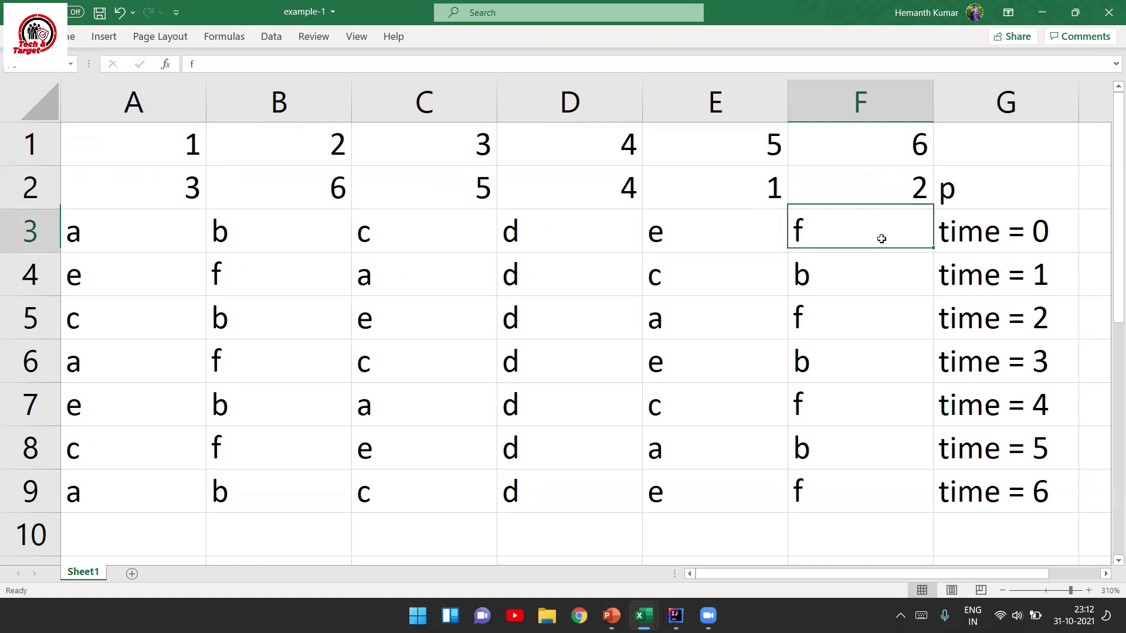
double_click(851, 232)
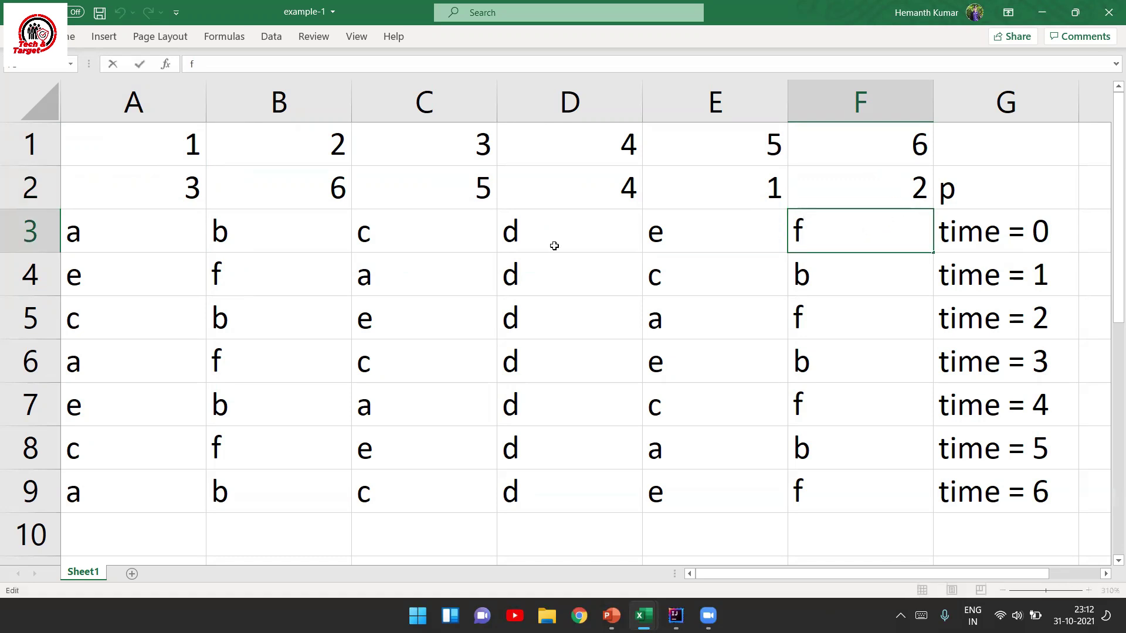
left_click(306, 272)
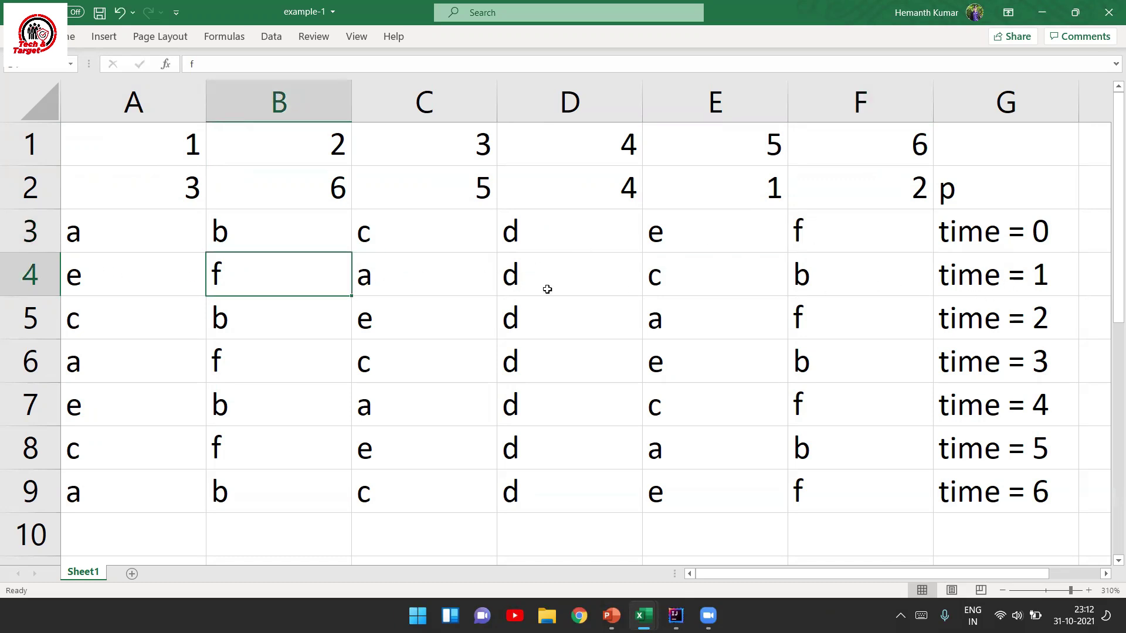
- Examine the time = 1 row as the source arrangement for time = 2, beginning with the letter e in A4
left_click_drag(169, 285, 746, 279)
left_click(747, 279)
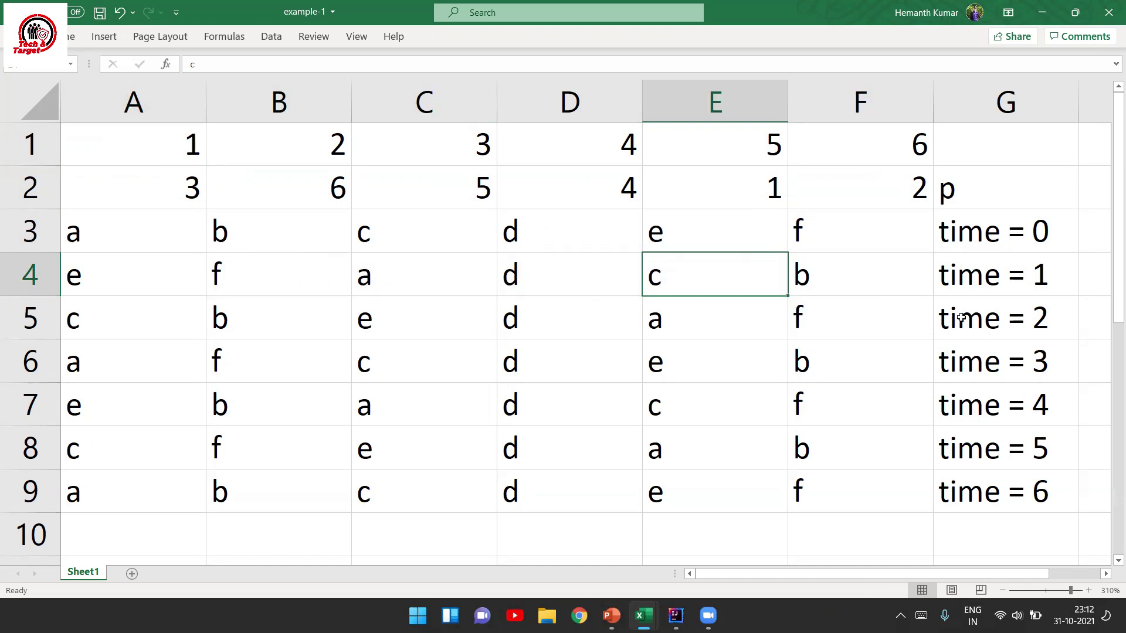
left_click(1014, 317)
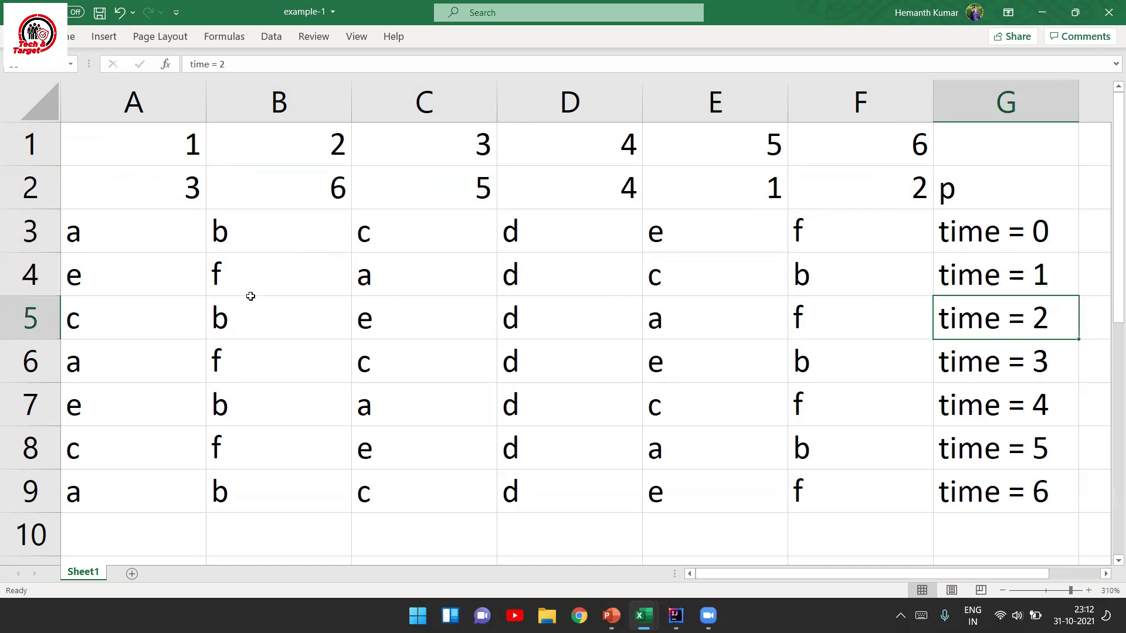
left_click(120, 274)
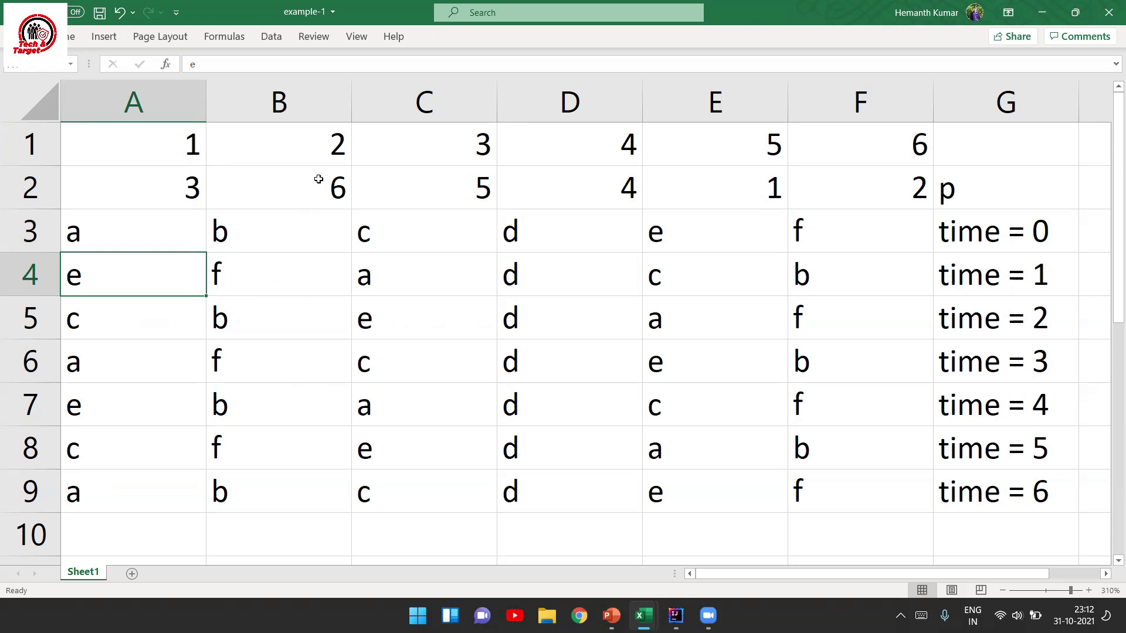
- Trace the letter f from position 2 in the time = 1 row to its place in the time = 2 row
left_click(314, 144)
left_click(269, 277)
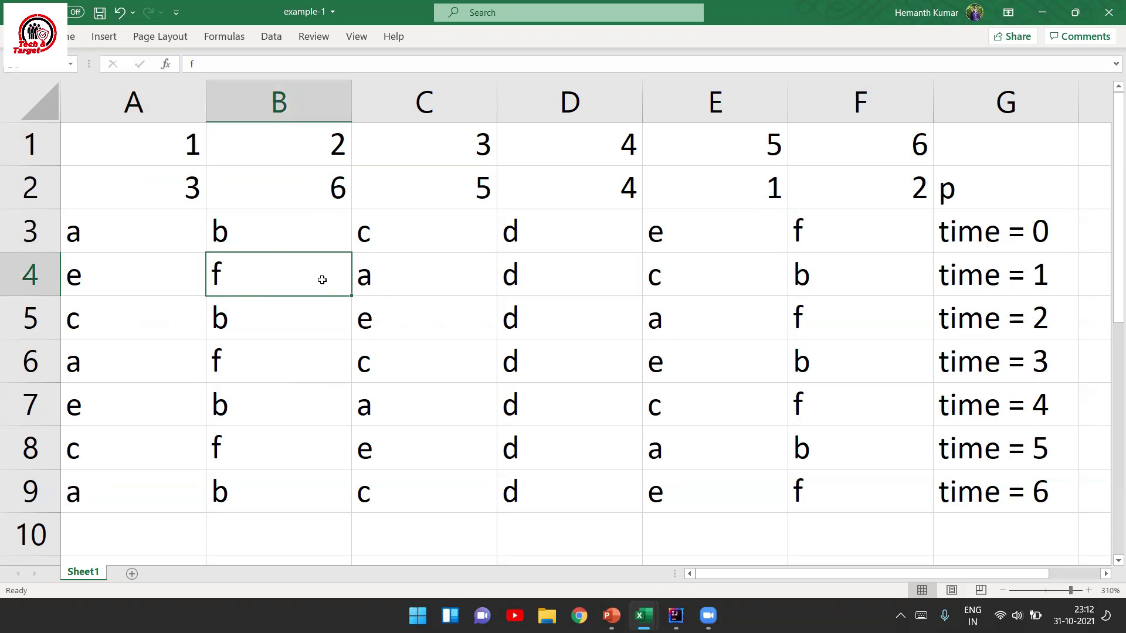
left_click(816, 322)
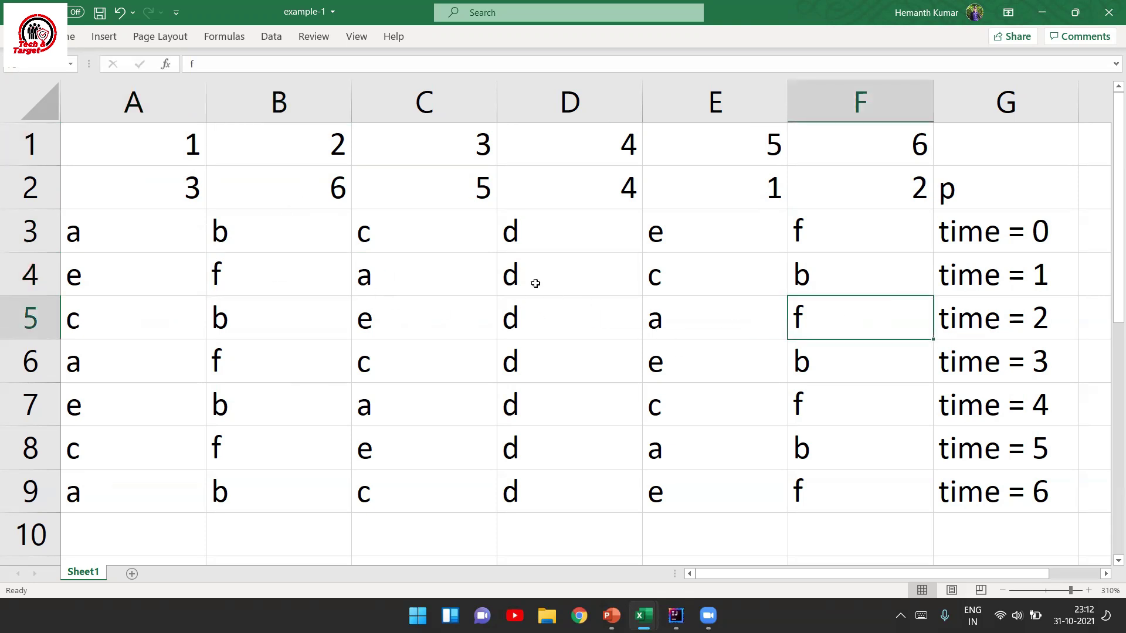
- Trace the letter a from position 3 at time = 1 to its place at time = 2, using the permutation value in C2
left_click(460, 161)
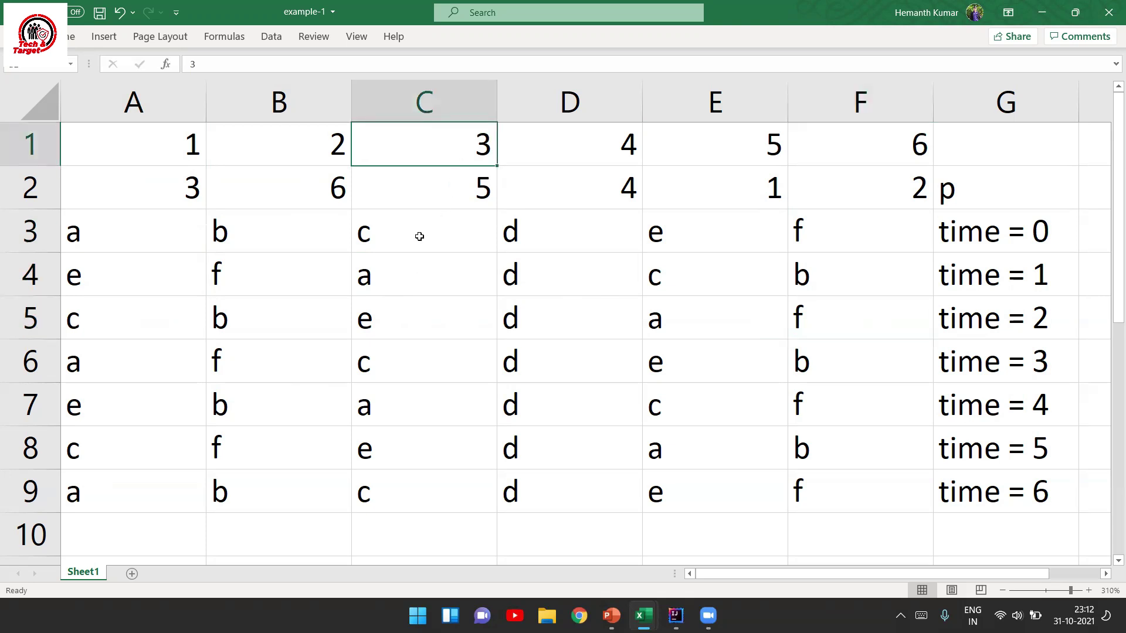
left_click(411, 268)
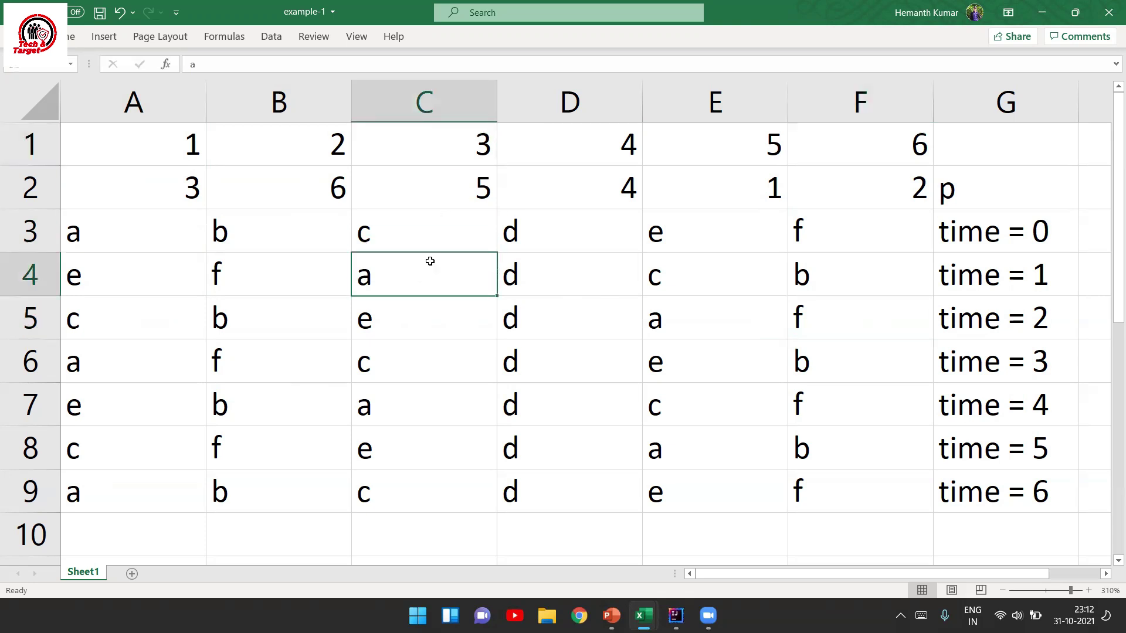
left_click(459, 191)
left_click(422, 271)
left_click(679, 331)
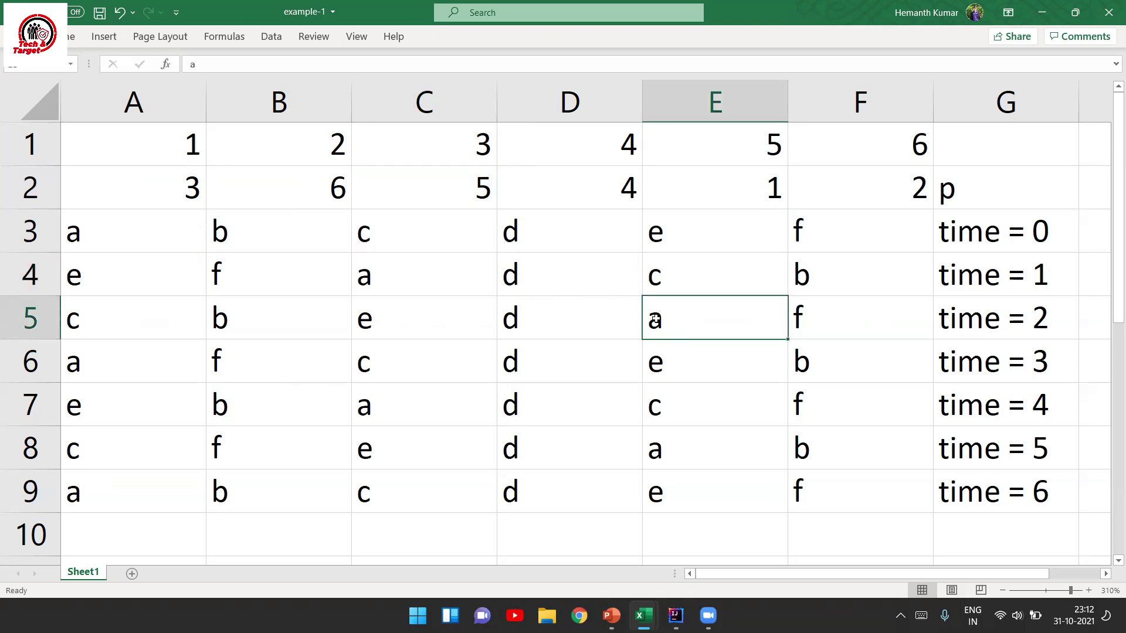
- Compare the letter d at position 4 in the time = 1 and time = 2 rows
left_click(542, 274)
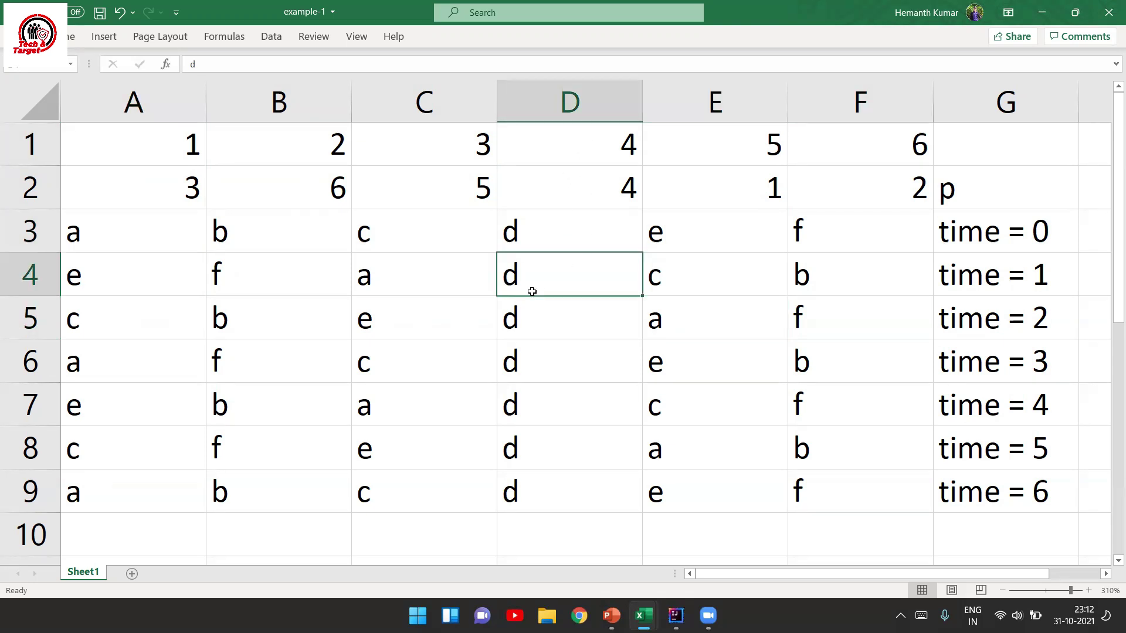
left_click(554, 322)
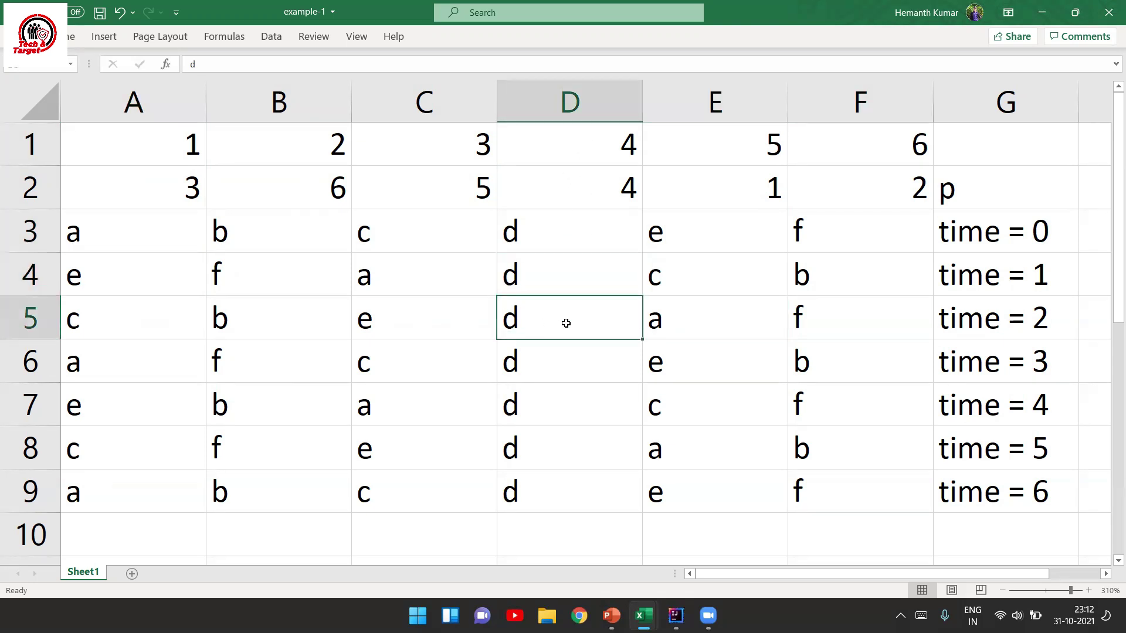
left_click(572, 286)
- Examine the letters at positions 5 and 6 in the time = 2 row against the position numbers in row 1
left_click(716, 151)
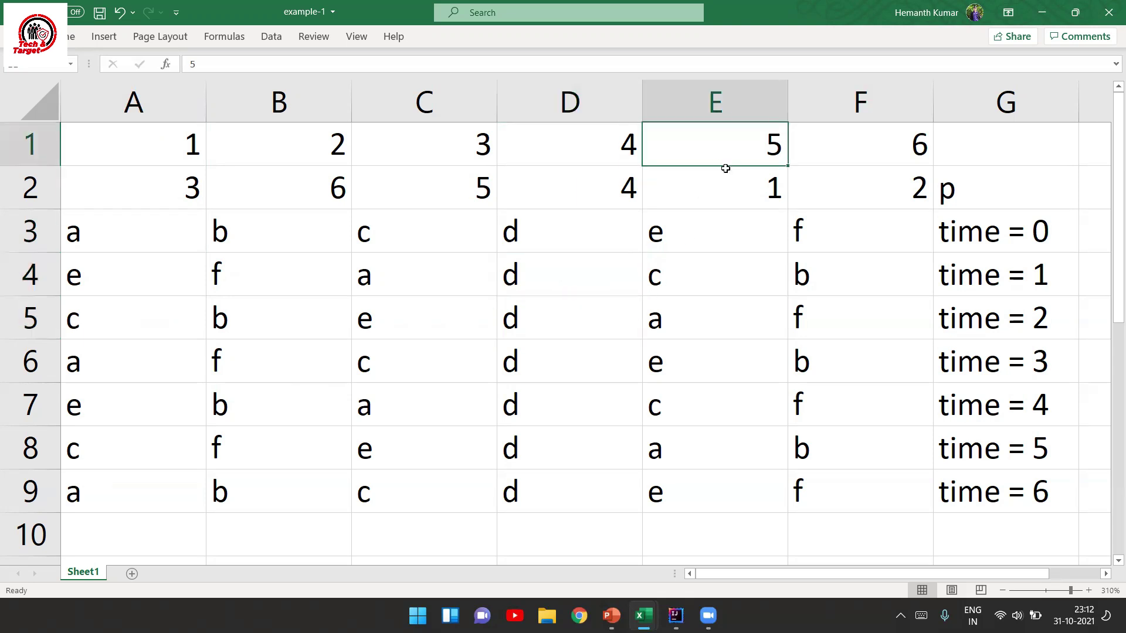
left_click(679, 315)
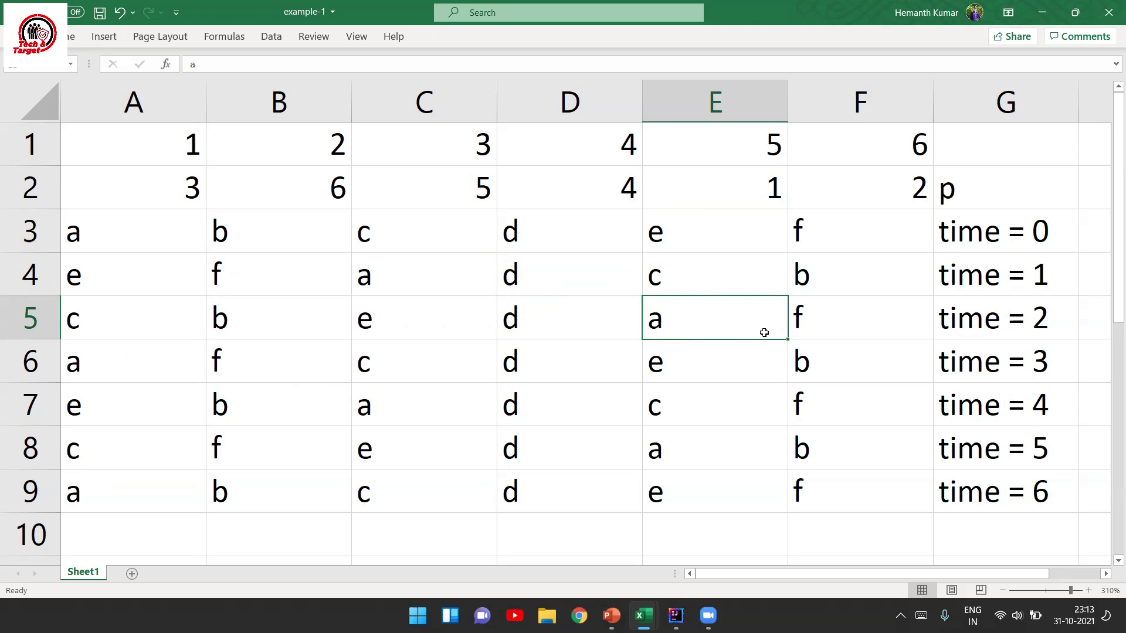
left_click(823, 318)
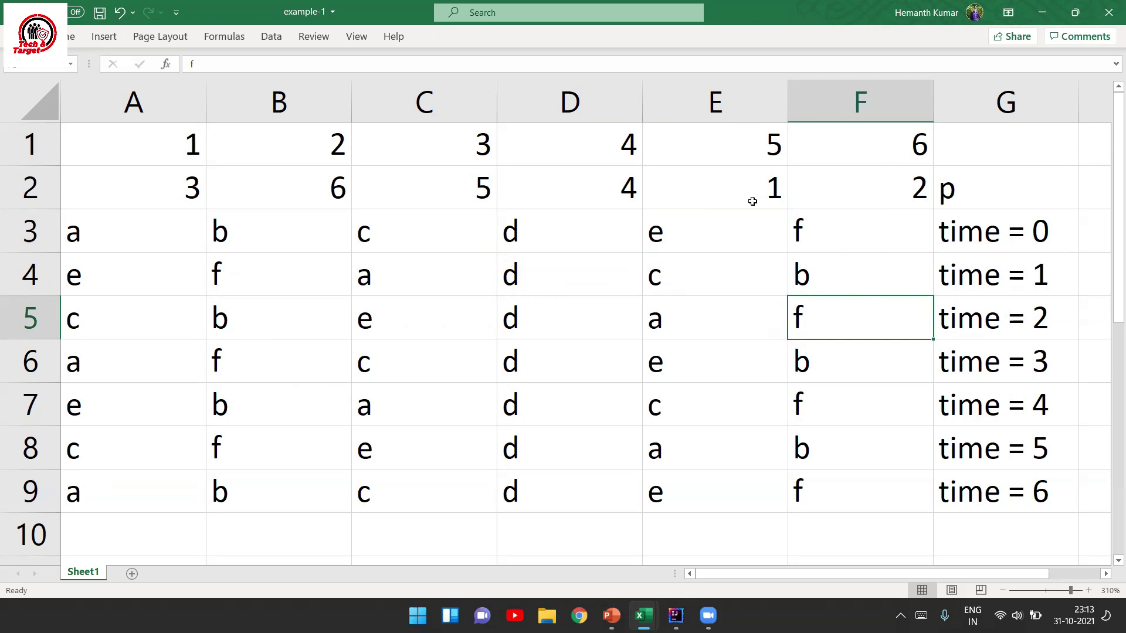
- Trace the letter f from position 6 in the time = 2 row to position 2 in the time = 3 row
left_click(310, 154)
left_click(797, 317)
left_click(256, 368)
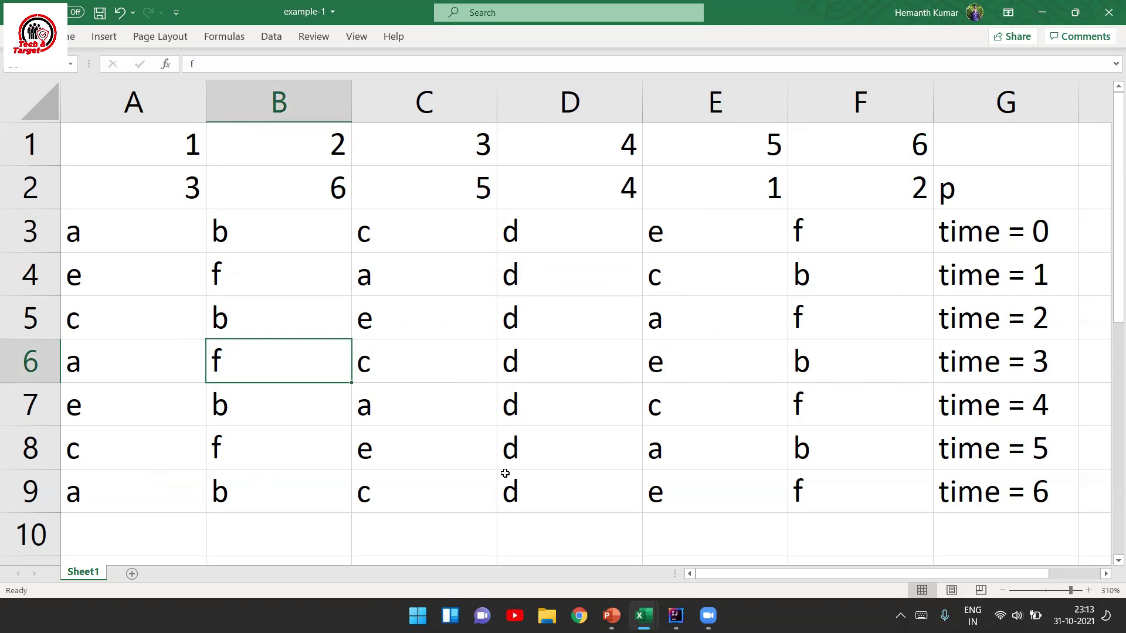
- Compare the time = 6 row with the original a to f arrangement in the time = 0 row
left_click(1019, 497)
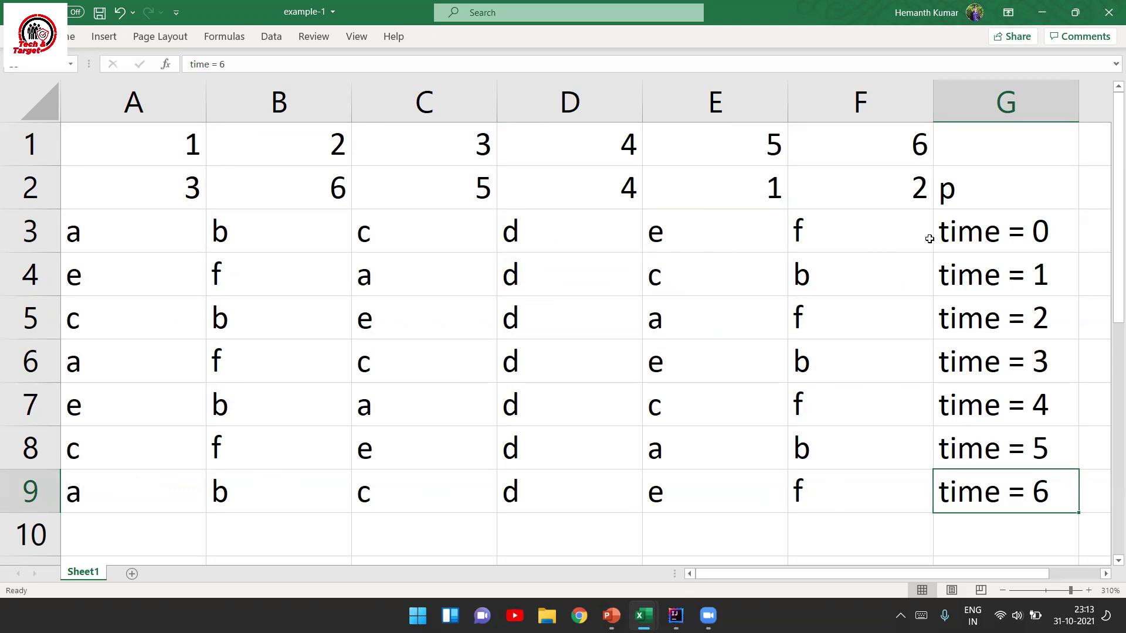
left_click_drag(167, 237, 716, 229)
left_click(772, 231)
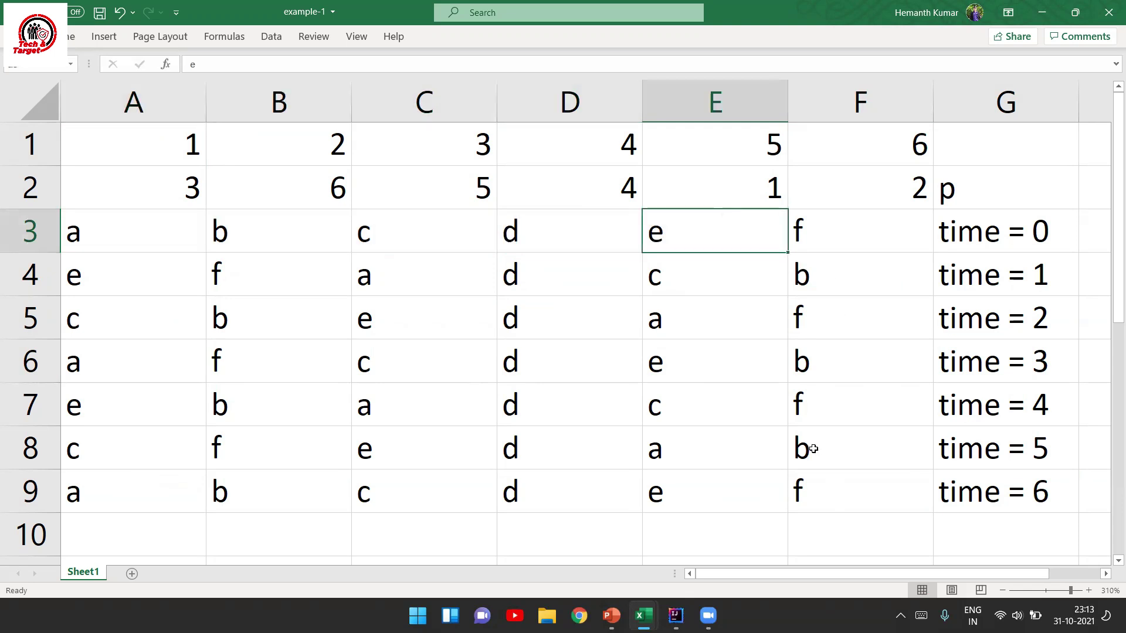
left_click(847, 497)
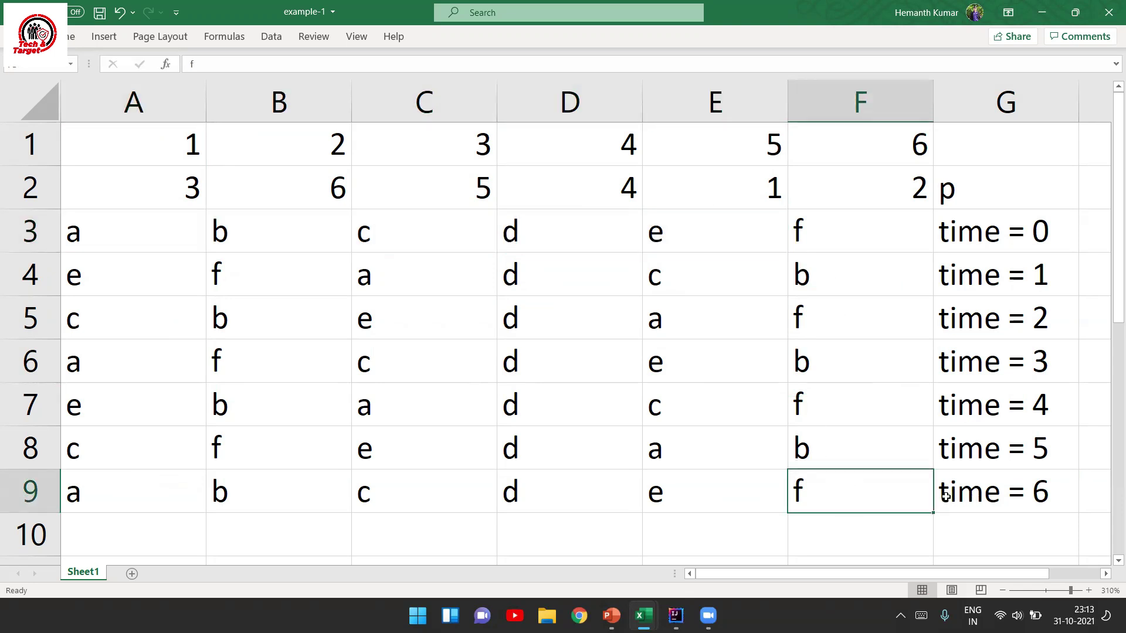
left_click(1031, 492)
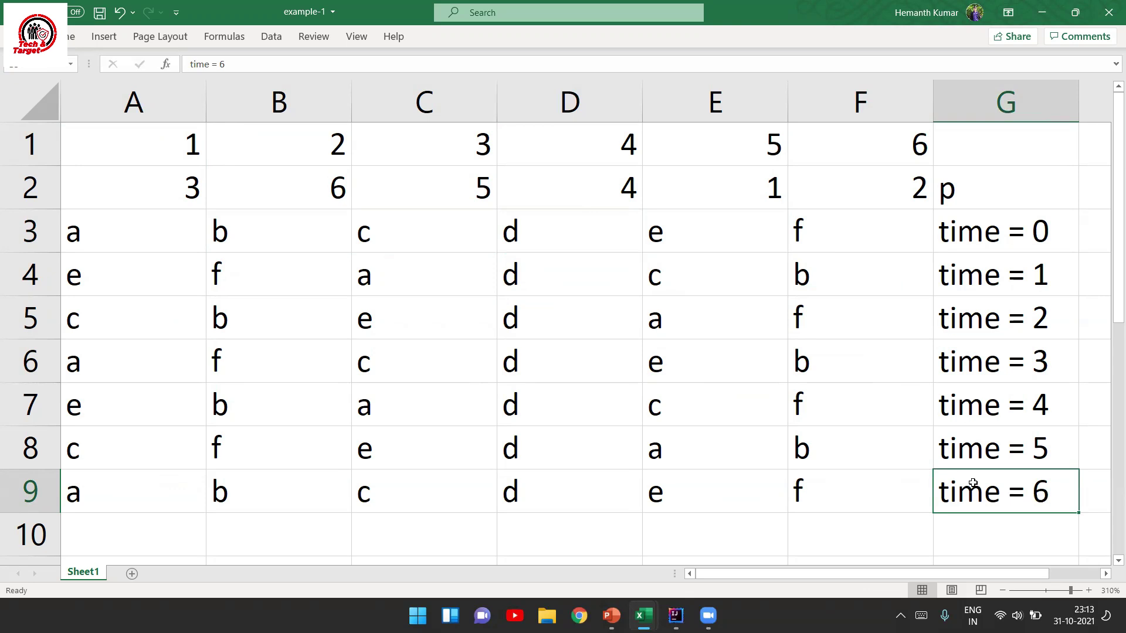
- Switch to the PowerPoint slide and label Example-2's input lines by hand with arrows to t, N and p
key("alt+Tab")
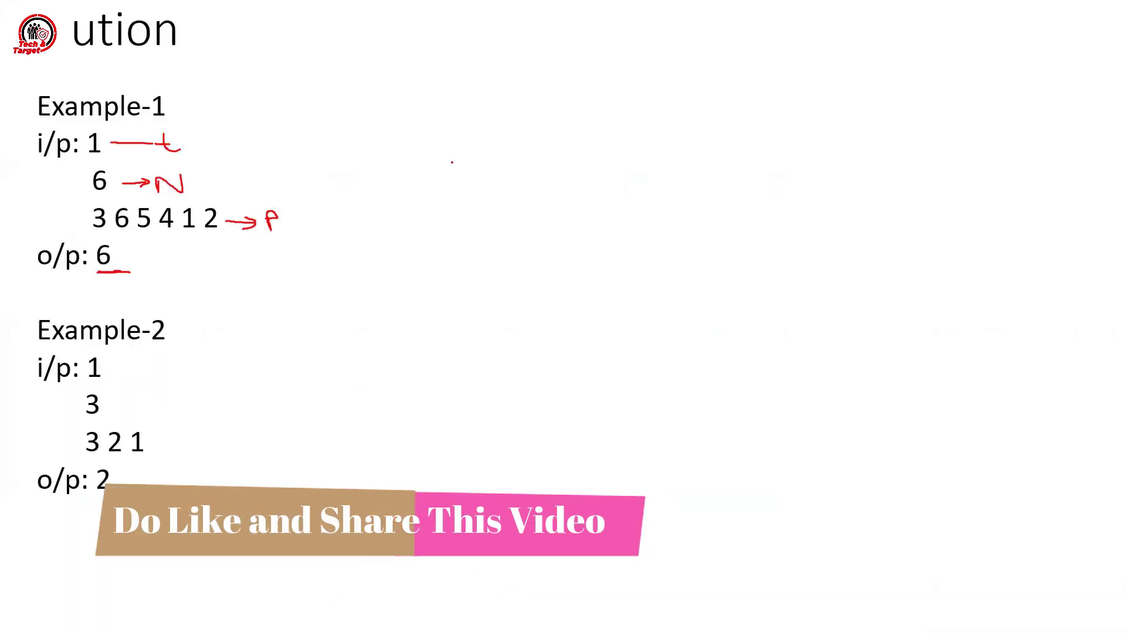
mouse_move(120, 367)
left_mouse_down()
mouse_move(156, 378)
mouse_move(165, 397)
left_mouse_up()
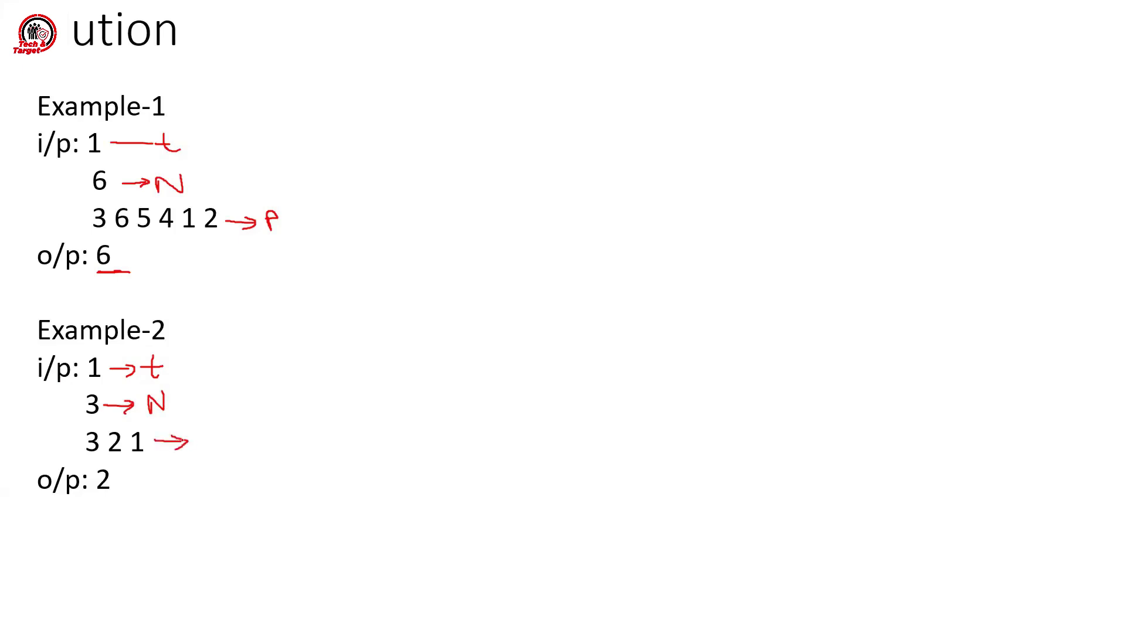
left_click_drag(205, 455, 205, 445)
- Handwrite the position numbers 1 and 2 in a row on the slide's blank area beside the examples
left_click_drag(471, 53, 471, 67)
left_click_drag(563, 57, 575, 66)
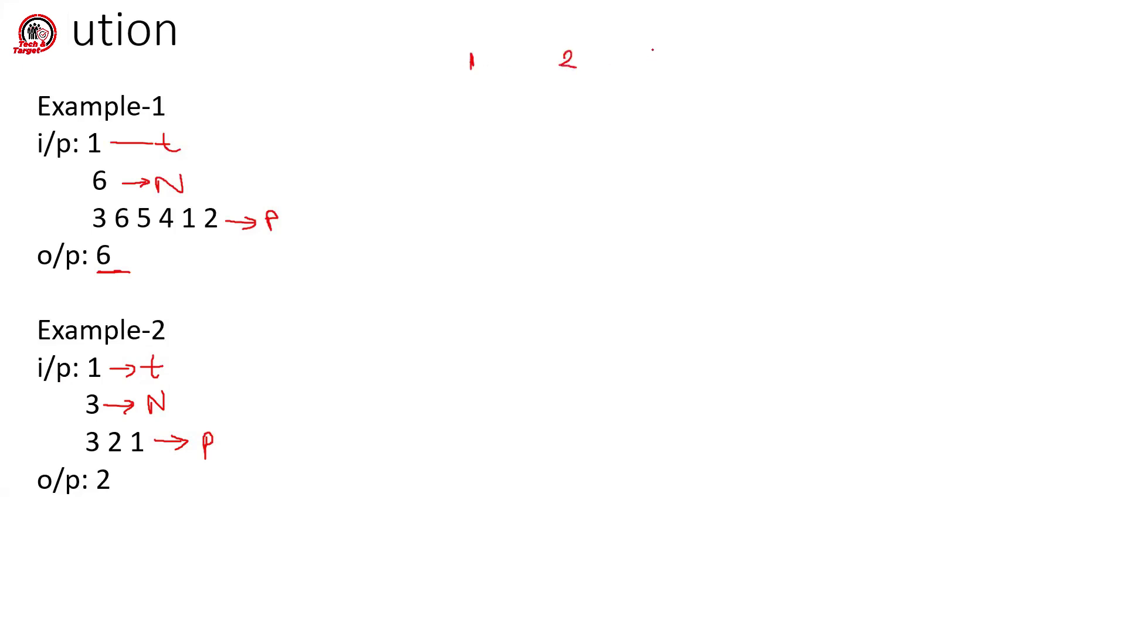